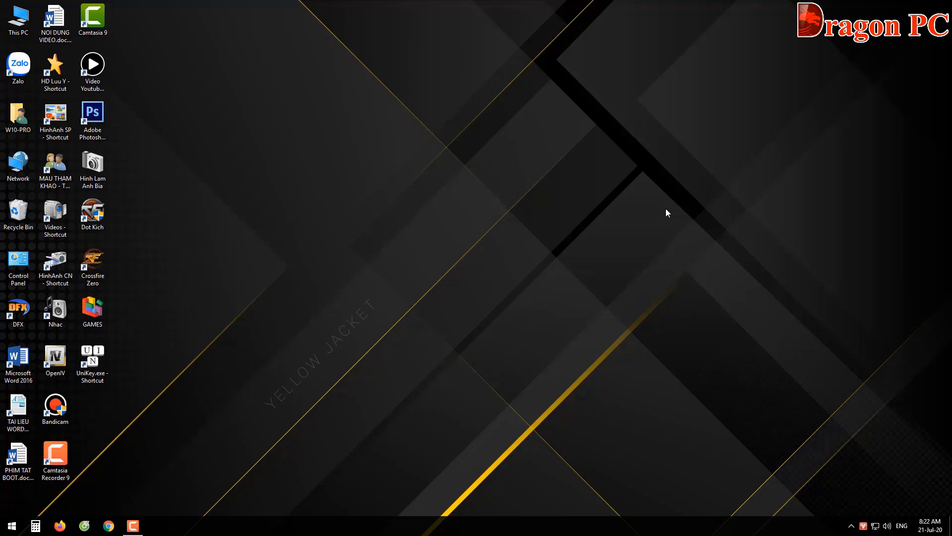
# Search Google for 'skype' in Chrome and open the official skype.com site
pyautogui.click(109, 525)
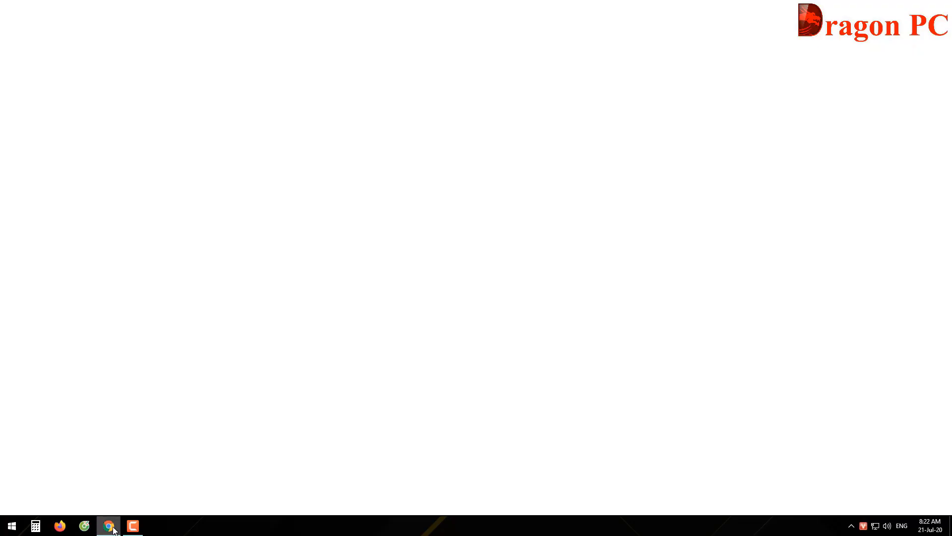
pyautogui.click(201, 30)
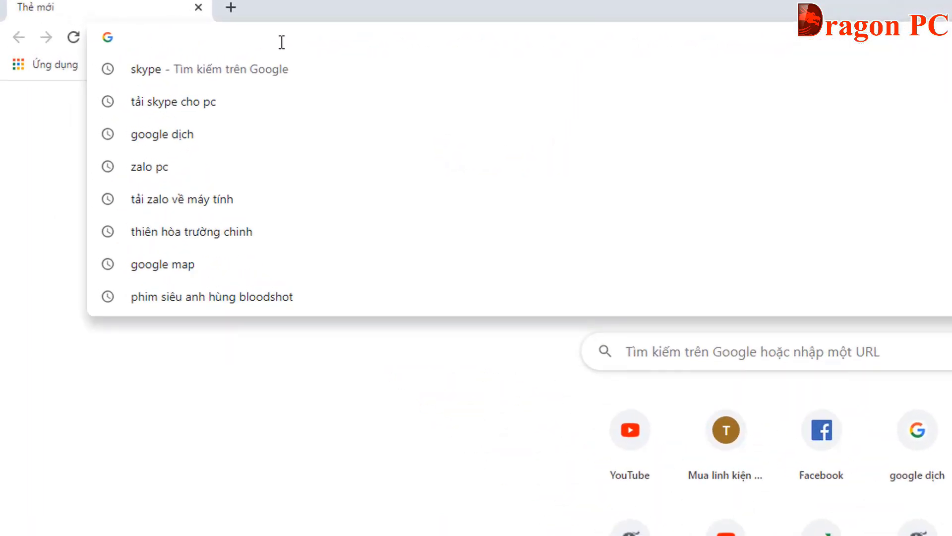
pyautogui.write('sky')
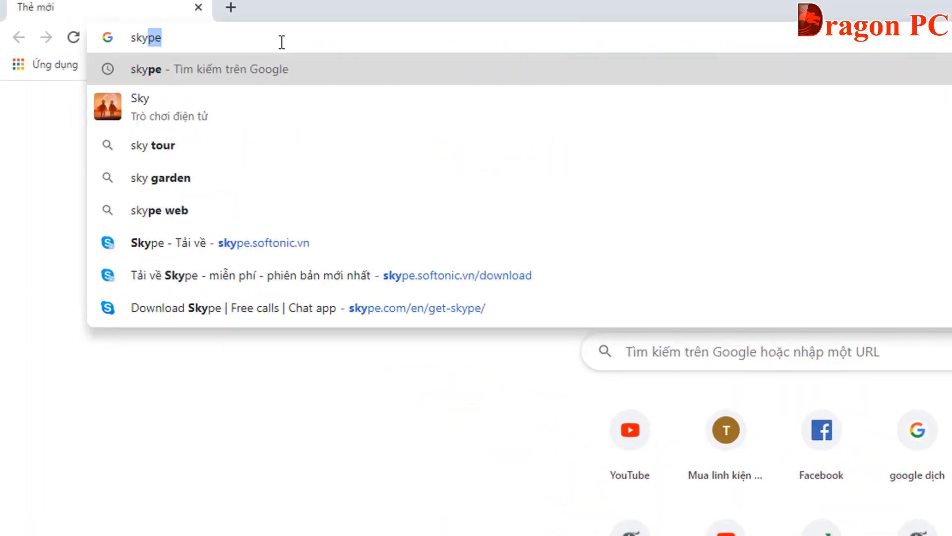
pyautogui.write('pe')
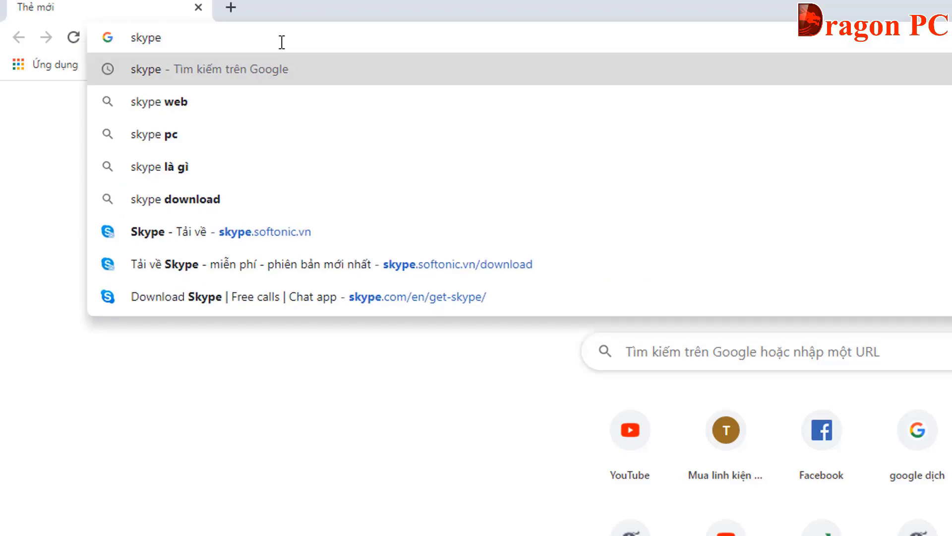
pyautogui.press('Return')
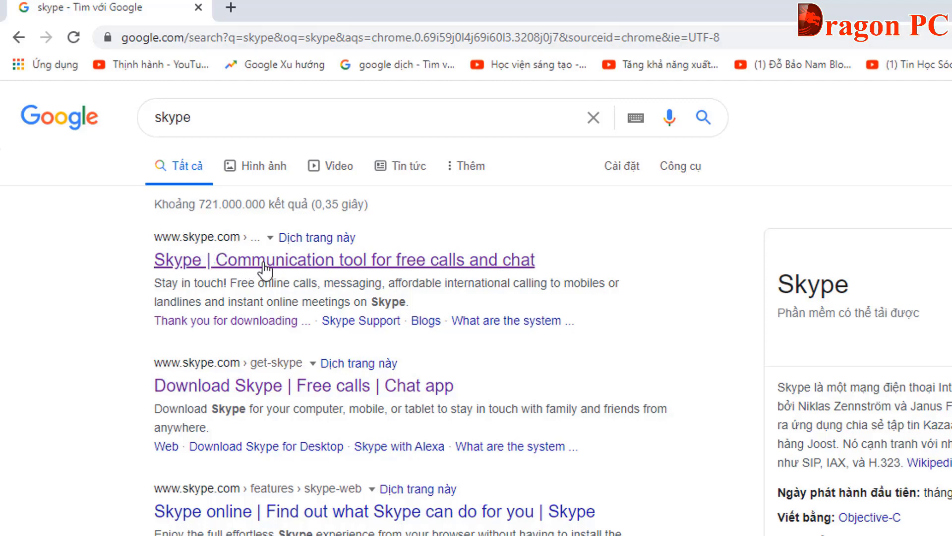
pyautogui.click(269, 268)
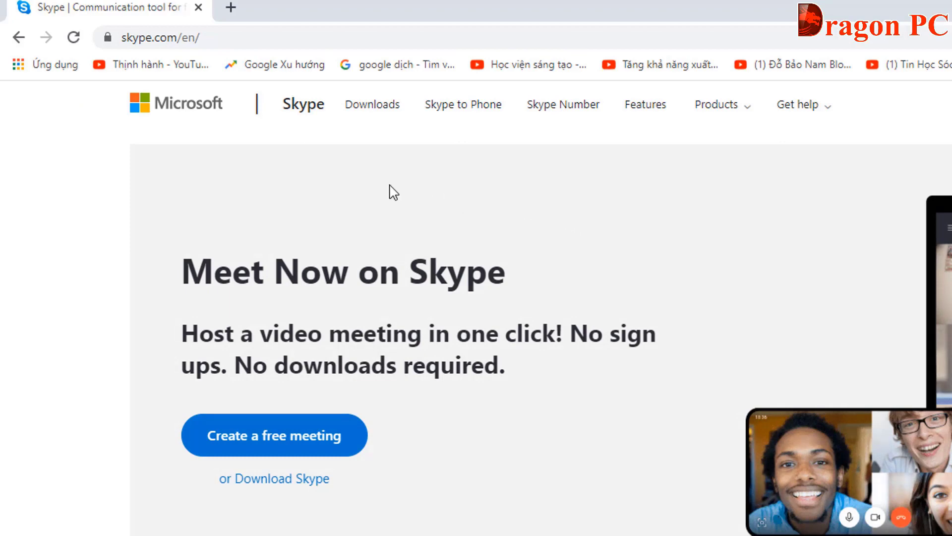
# Download the Skype-8.62.0.83.exe installer for Windows and launch it
pyautogui.click(376, 110)
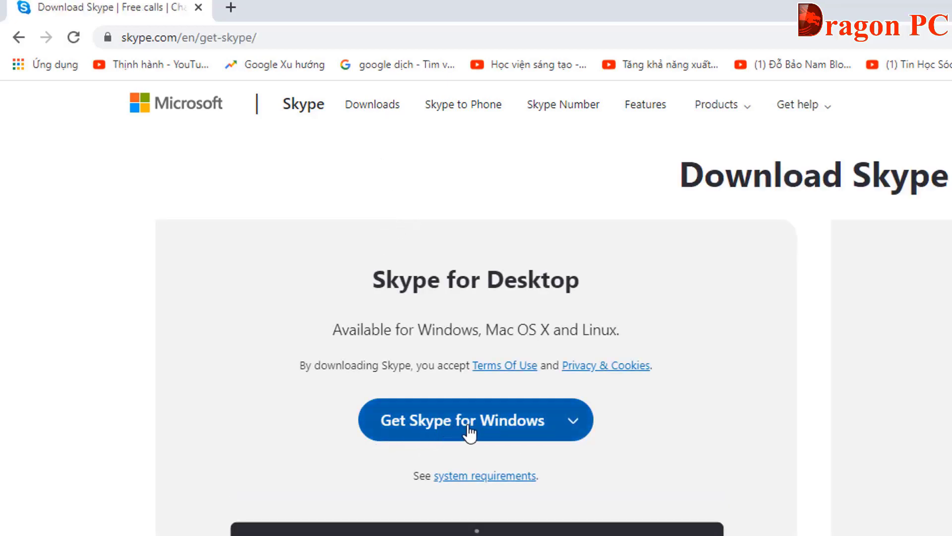
pyautogui.click(481, 433)
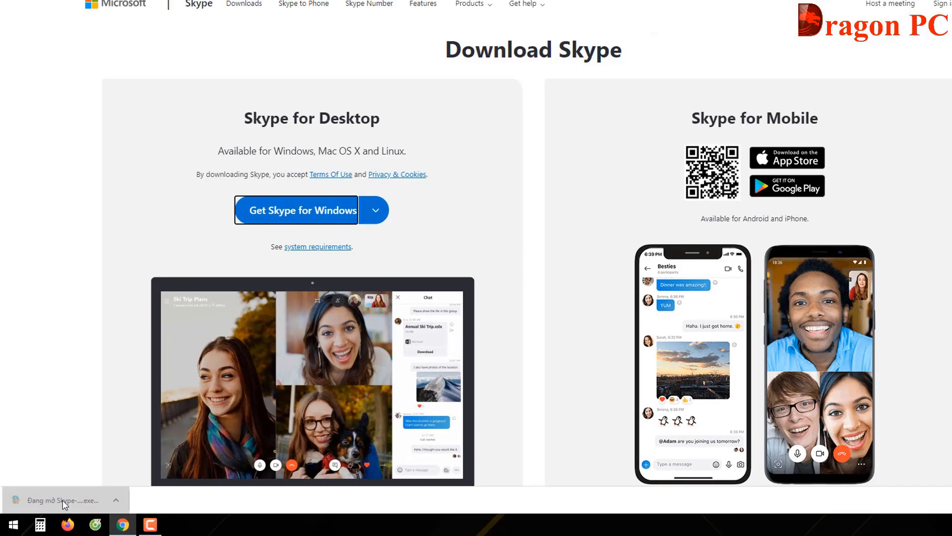
pyautogui.click(92, 488)
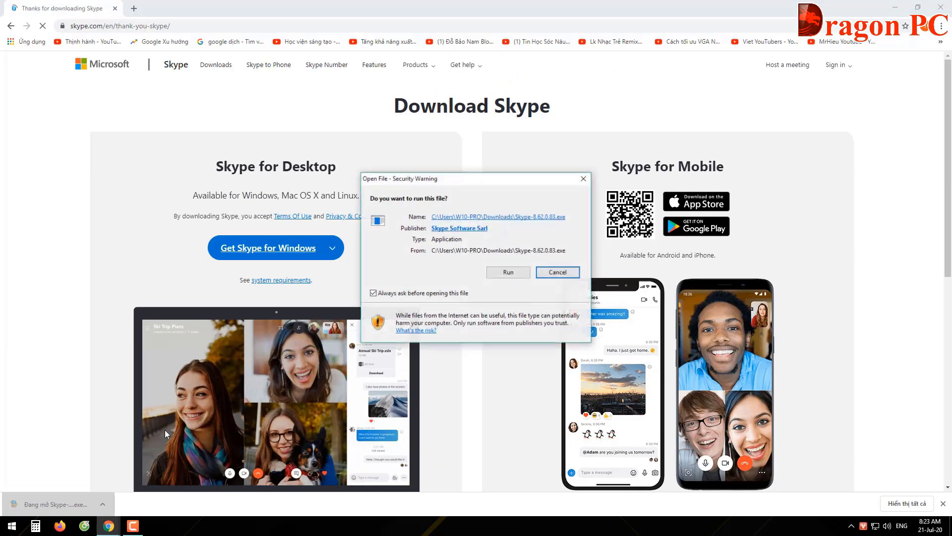
# Allow the Skype installer past the security warning and install Skype
pyautogui.click(896, 7)
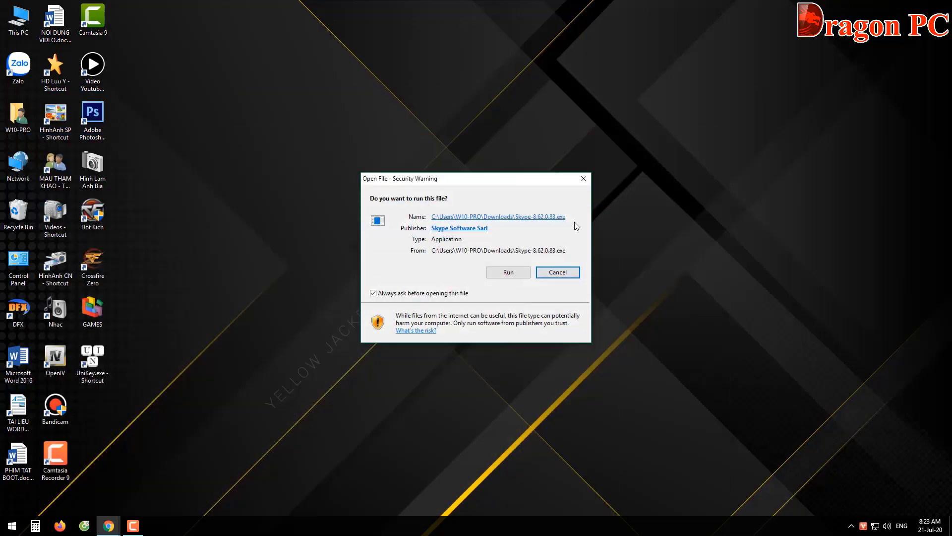
pyautogui.click(508, 274)
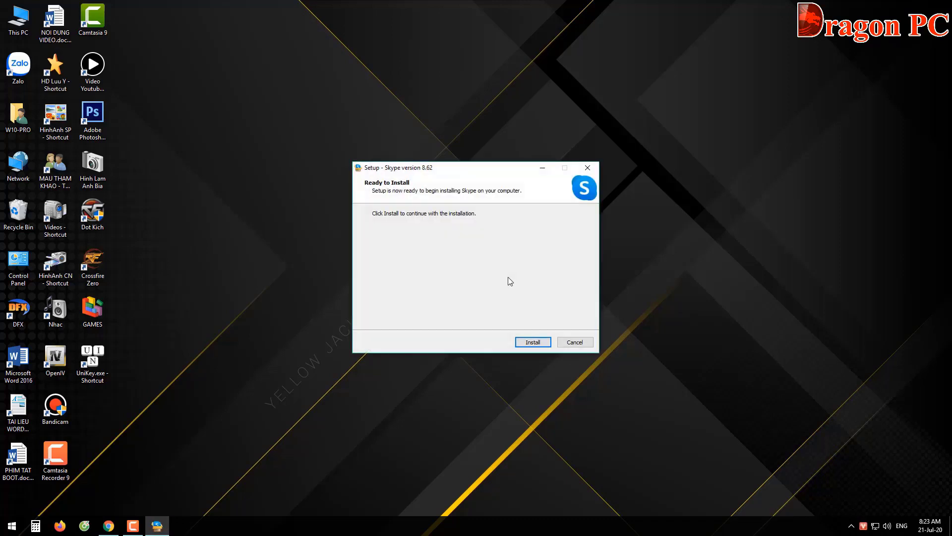
pyautogui.click(533, 342)
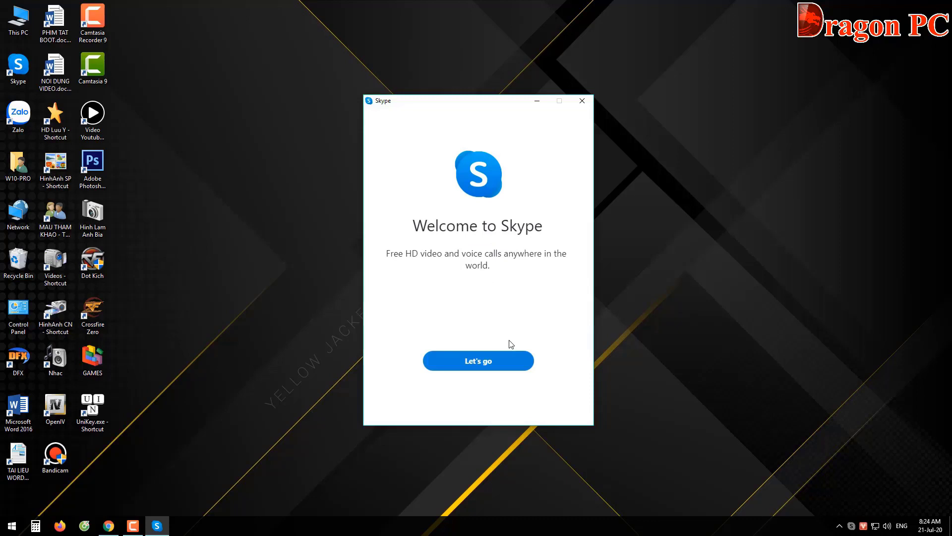
# Start Skype's first-run setup and reach the Microsoft Create account form
pyautogui.click(499, 363)
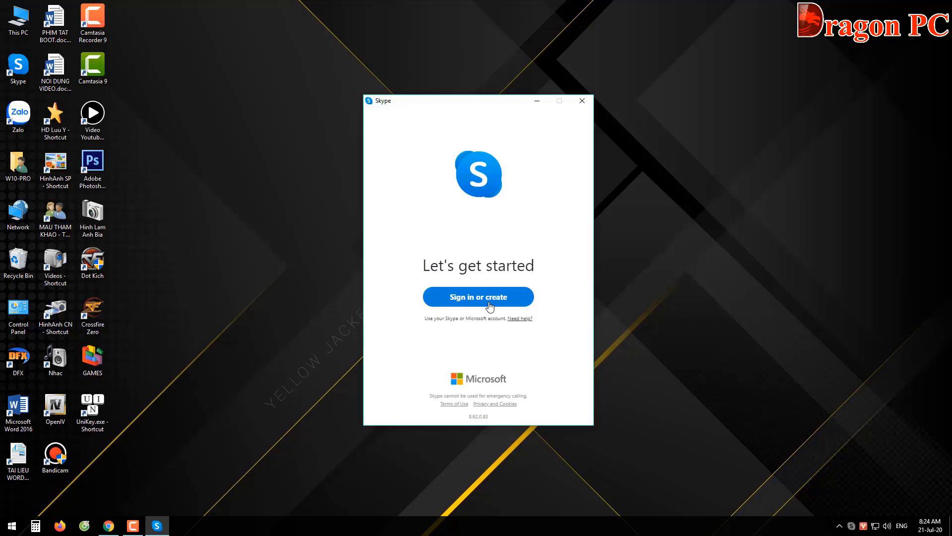
pyautogui.click(485, 302)
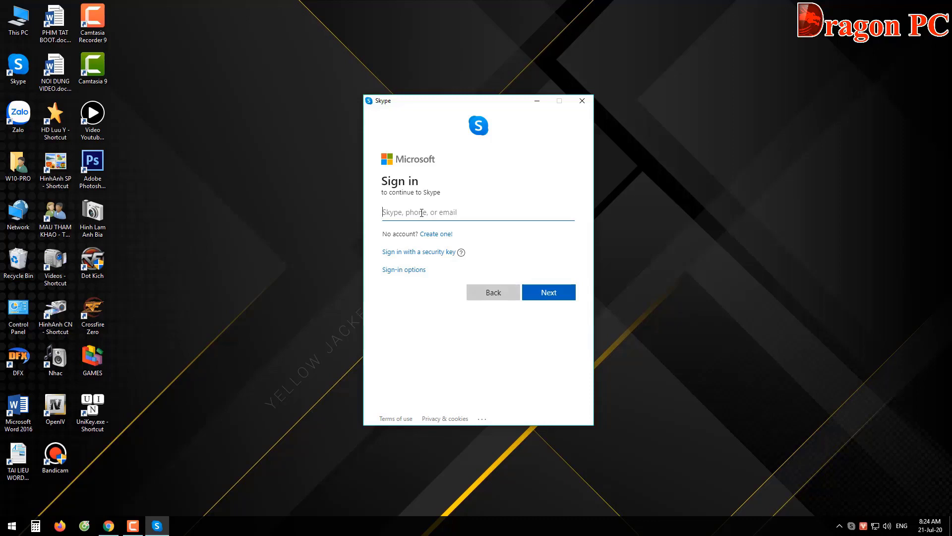
pyautogui.click(436, 235)
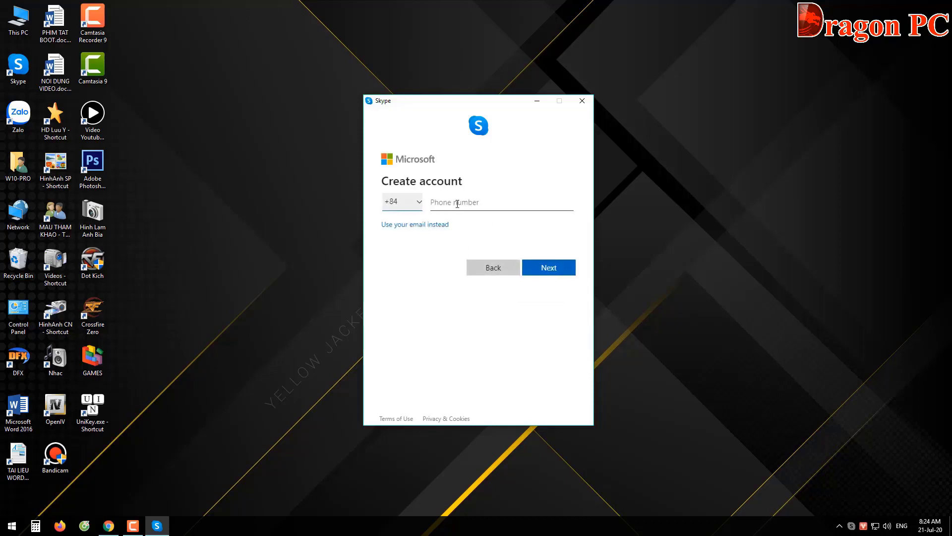
# Enter a phone number for the new account and set its password
pyautogui.click(457, 203)
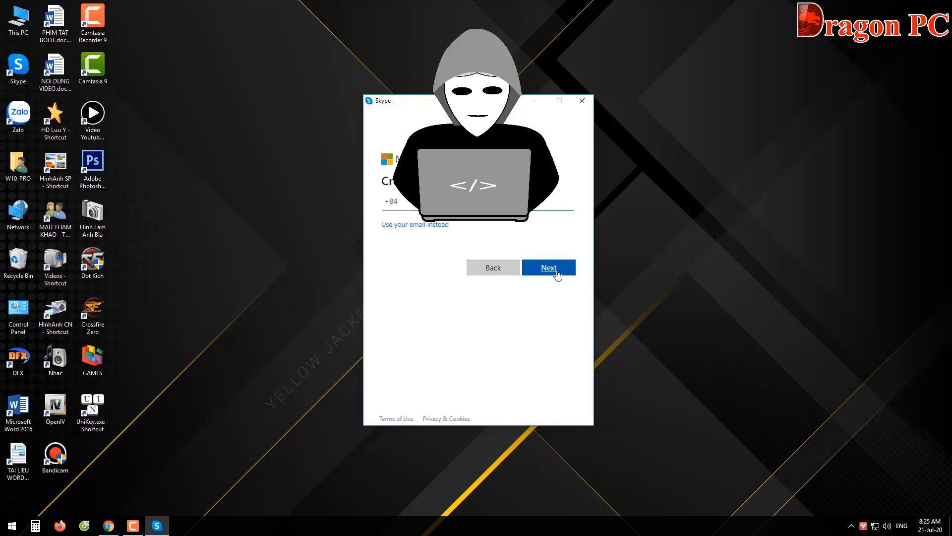
pyautogui.click(557, 273)
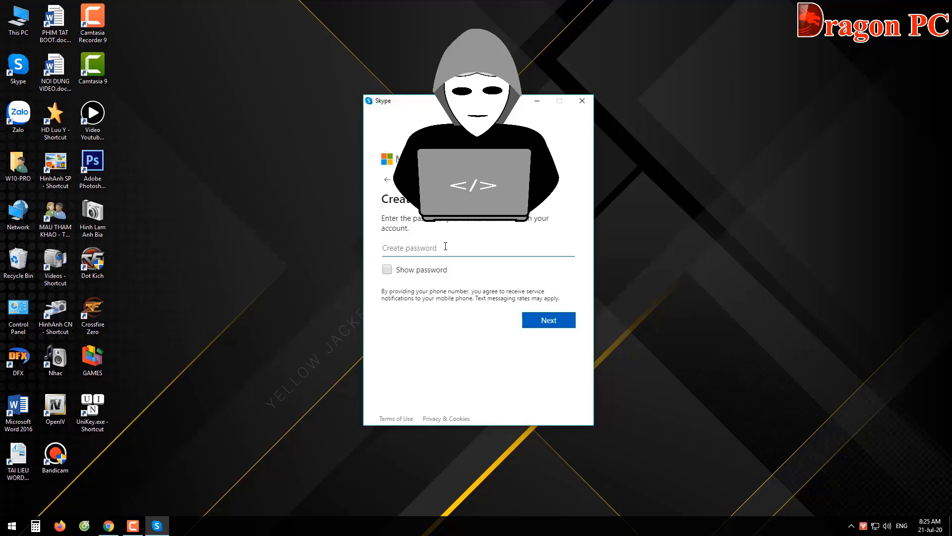
pyautogui.write('*********')
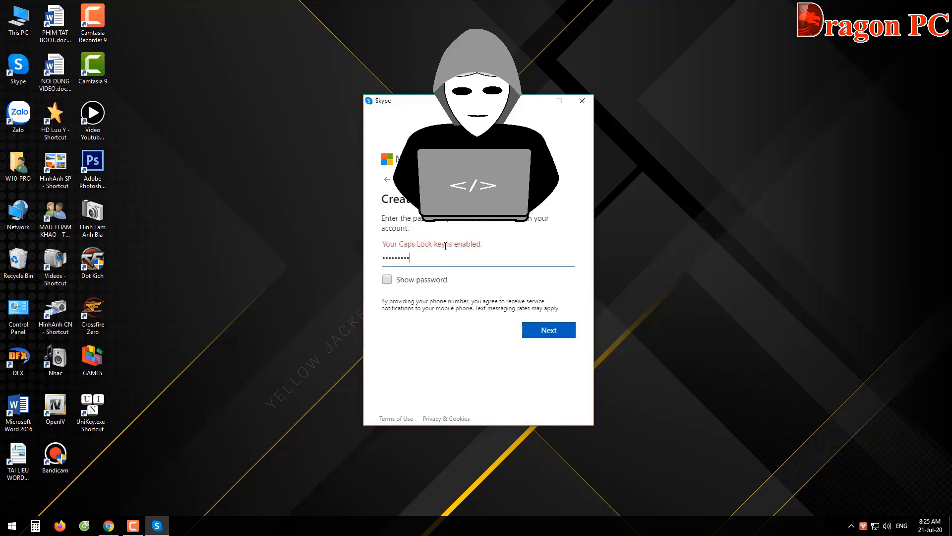
pyautogui.write('*****')
pyautogui.press('capslock')
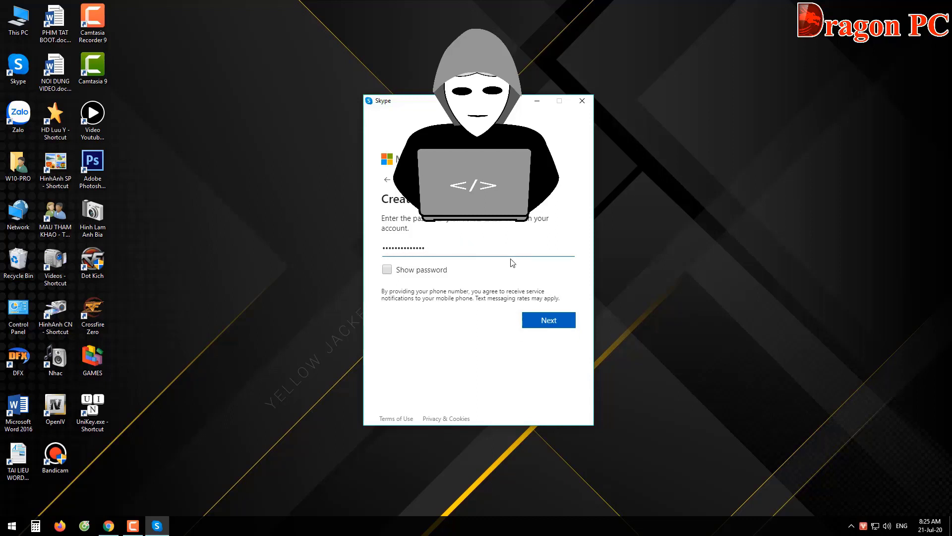
pyautogui.click(550, 321)
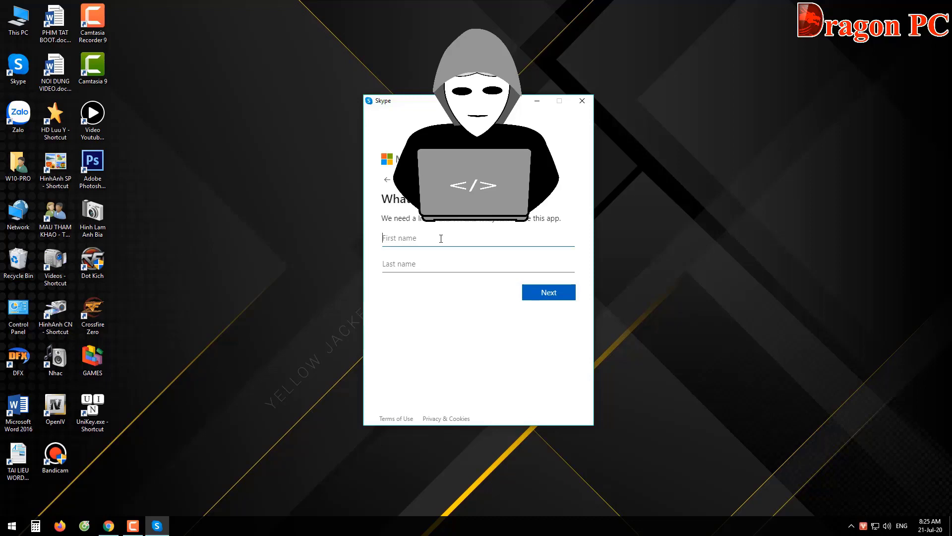
# Fill in the user's first and last name and submit them
pyautogui.press('Tab')
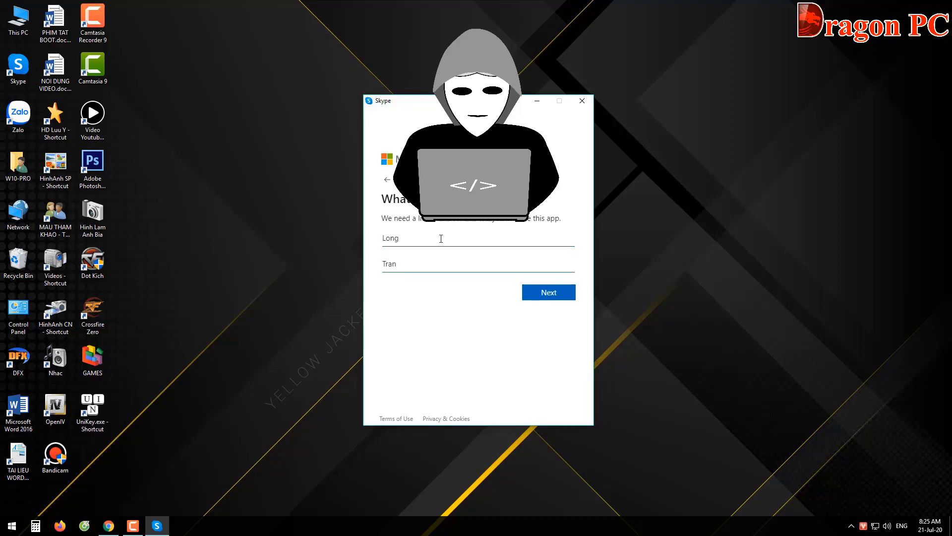
pyautogui.click(553, 298)
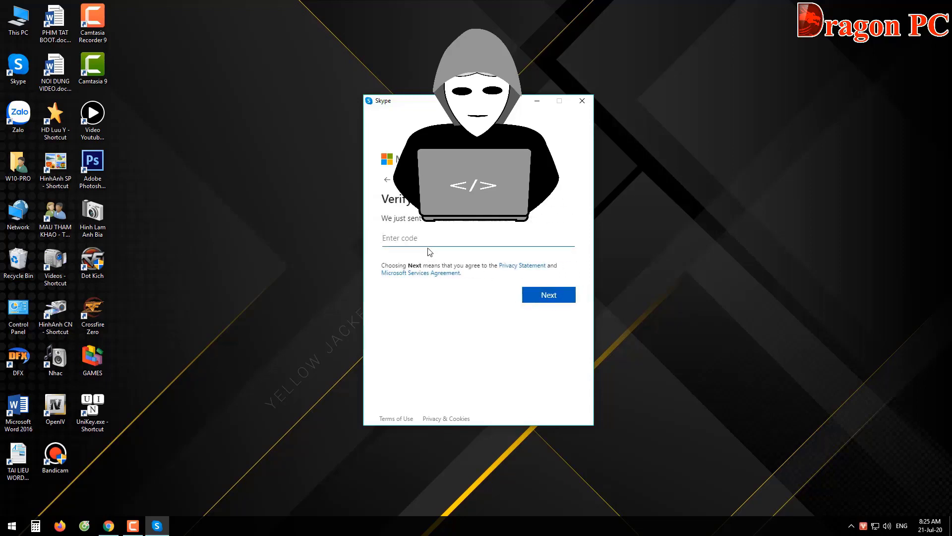
# Enter the four-digit emailed verification code and submit it
pyautogui.click(441, 241)
pyautogui.click(549, 296)
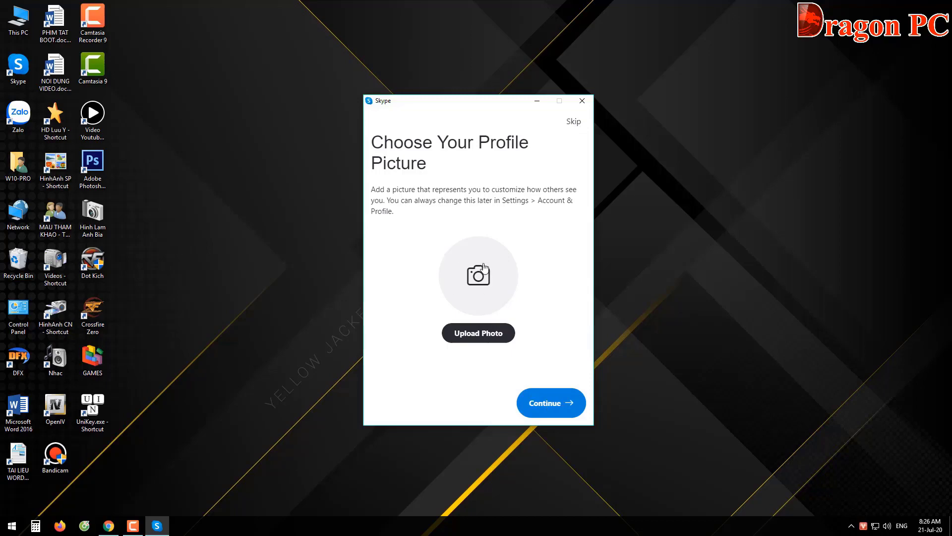
# Upload the Call of Duty image 'Chua đặcvvcxxvct tên-1.png' from Desktop > Hinh Lam Anh Bia
pyautogui.click(481, 342)
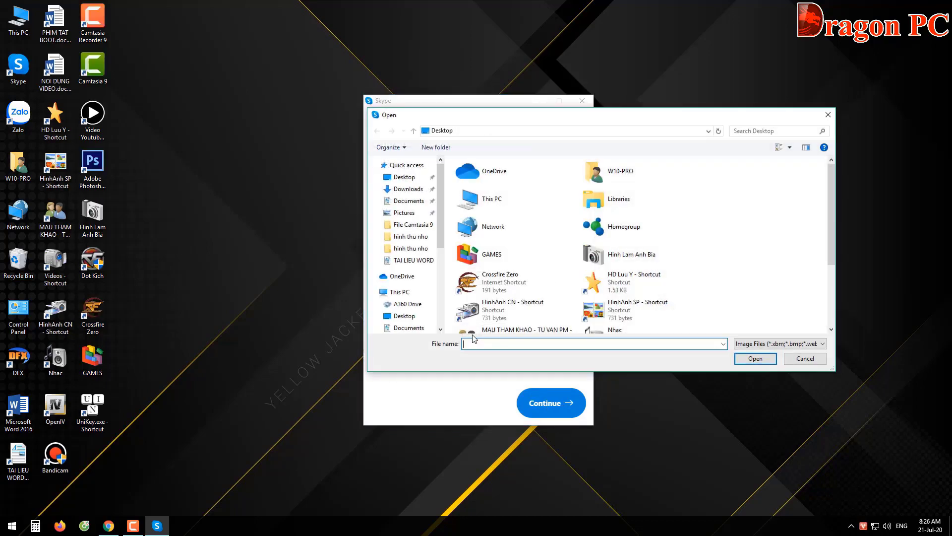
pyautogui.scroll(-3, 547, 292)
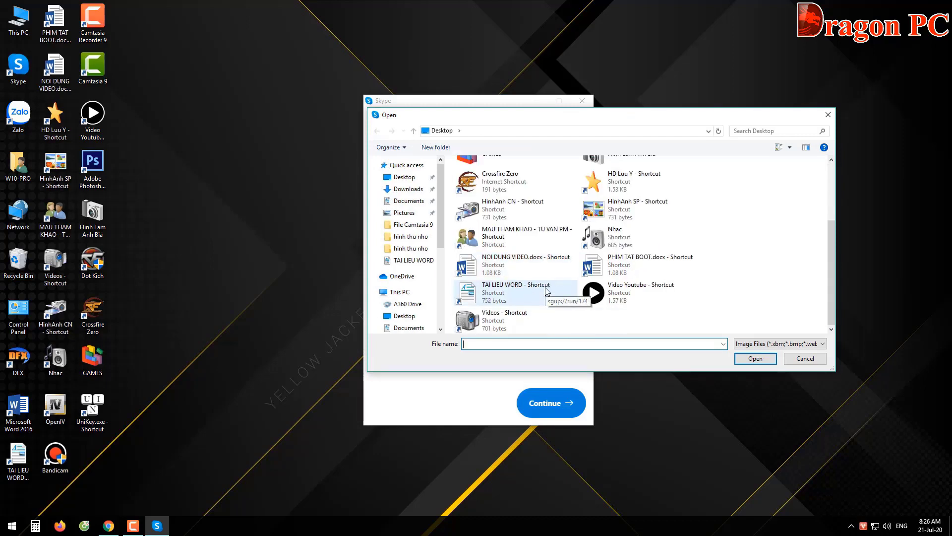
pyautogui.scroll(3, 547, 298)
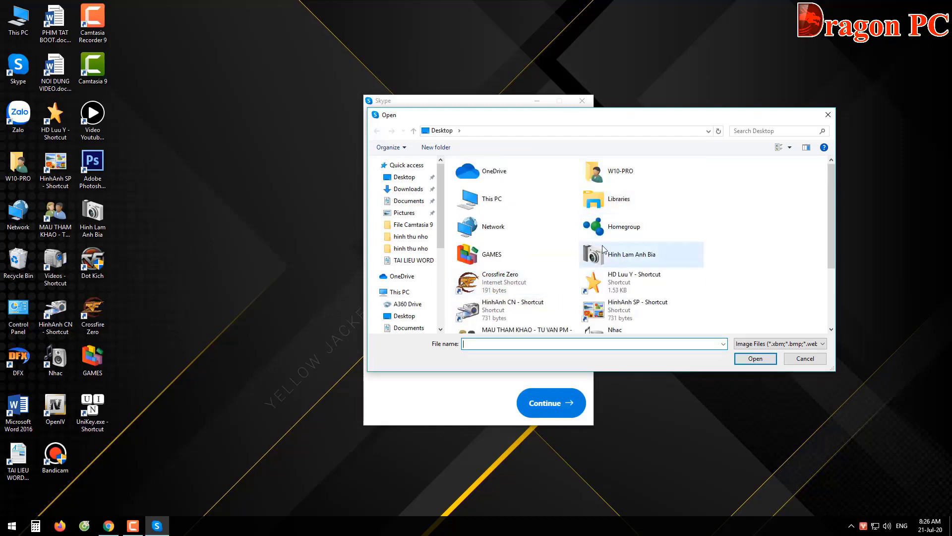
pyautogui.click(405, 177)
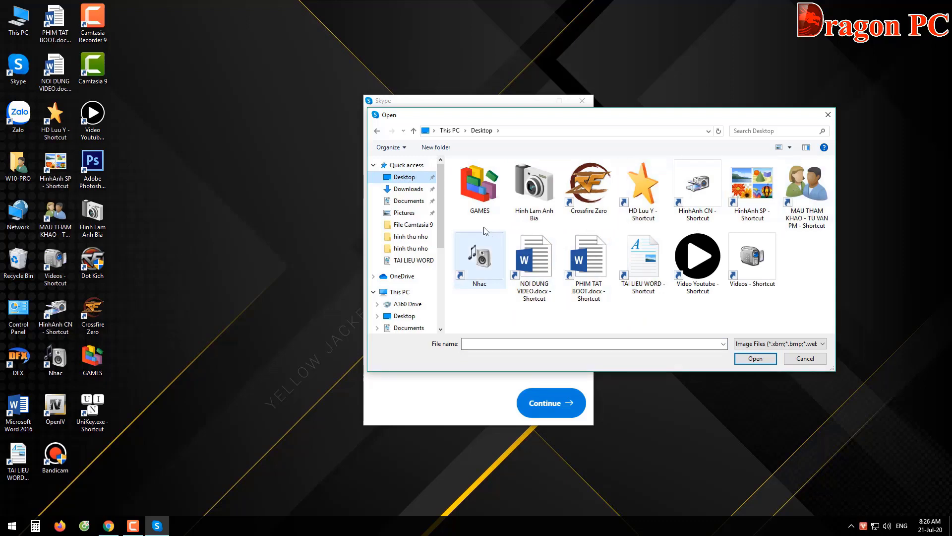
pyautogui.doubleClick(540, 194)
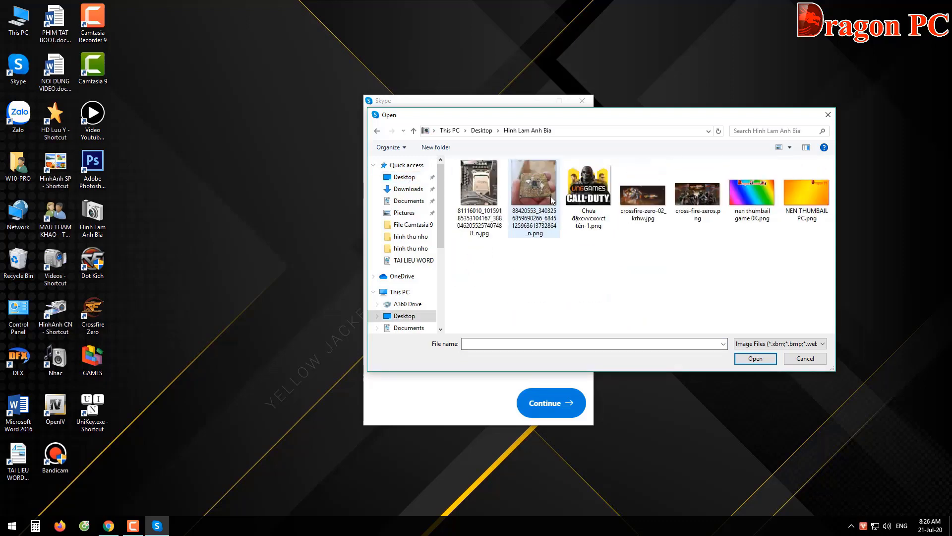
pyautogui.click(595, 194)
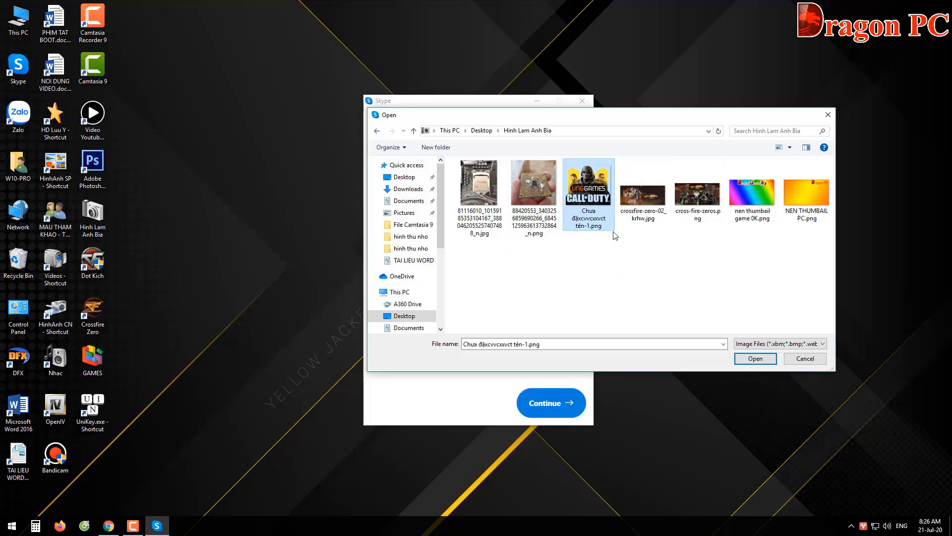
pyautogui.click(754, 358)
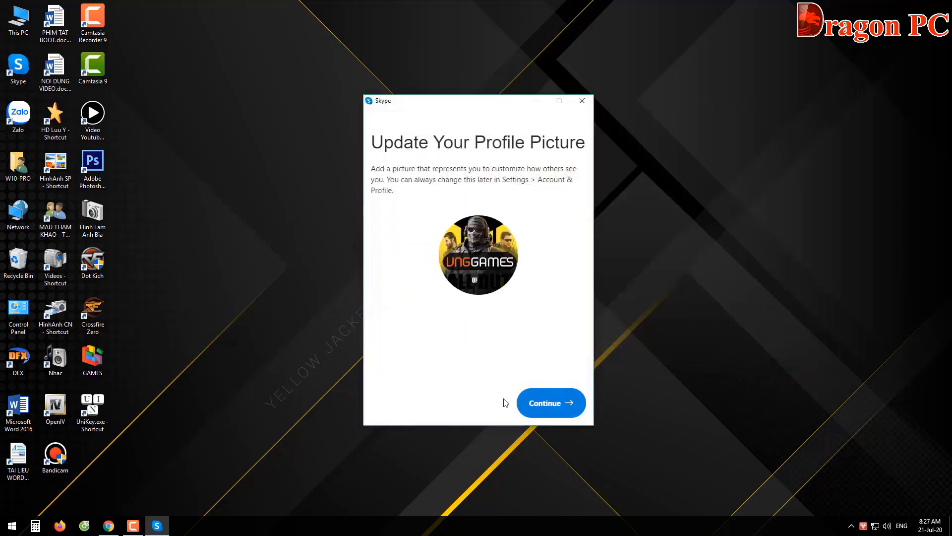
# Accept the profile picture, skip the audio and video tests, and dismiss Find Contacts Easily
pyautogui.click(556, 412)
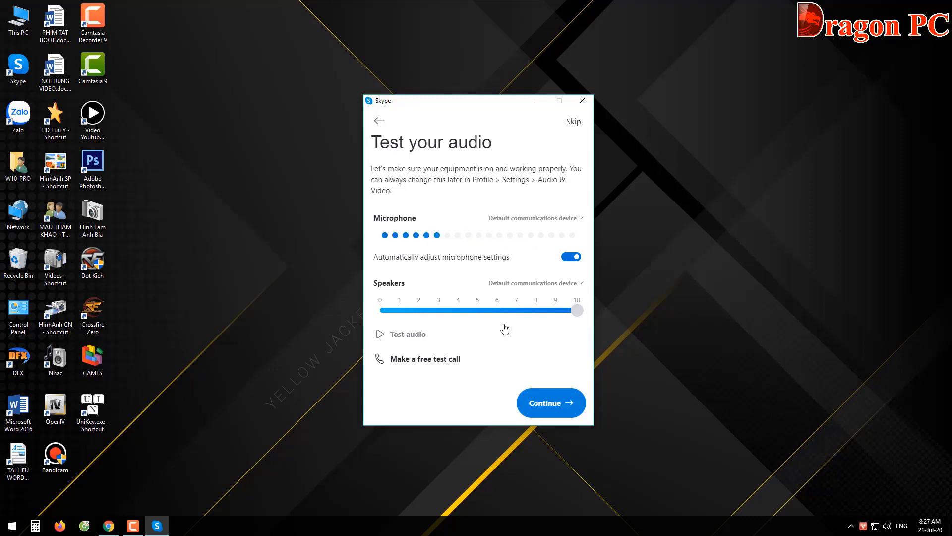
pyautogui.click(552, 402)
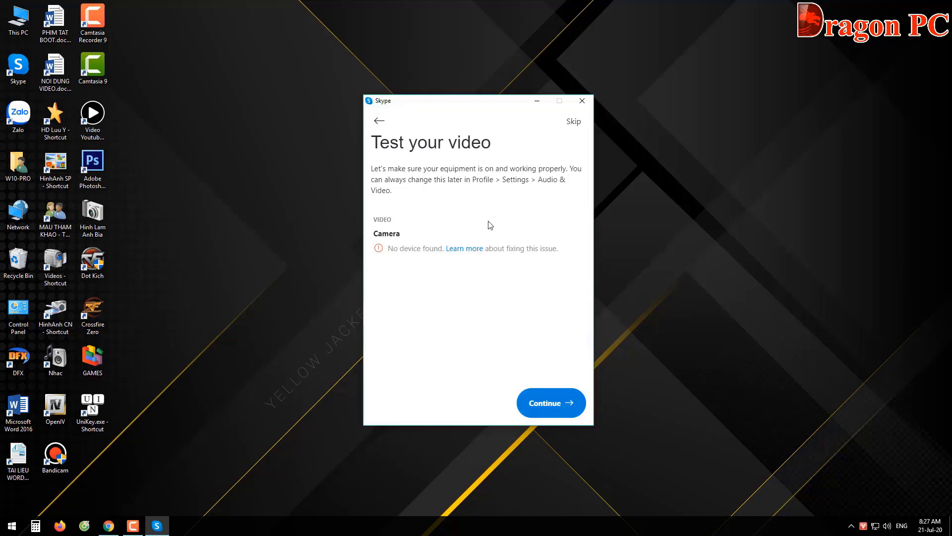
pyautogui.click(554, 408)
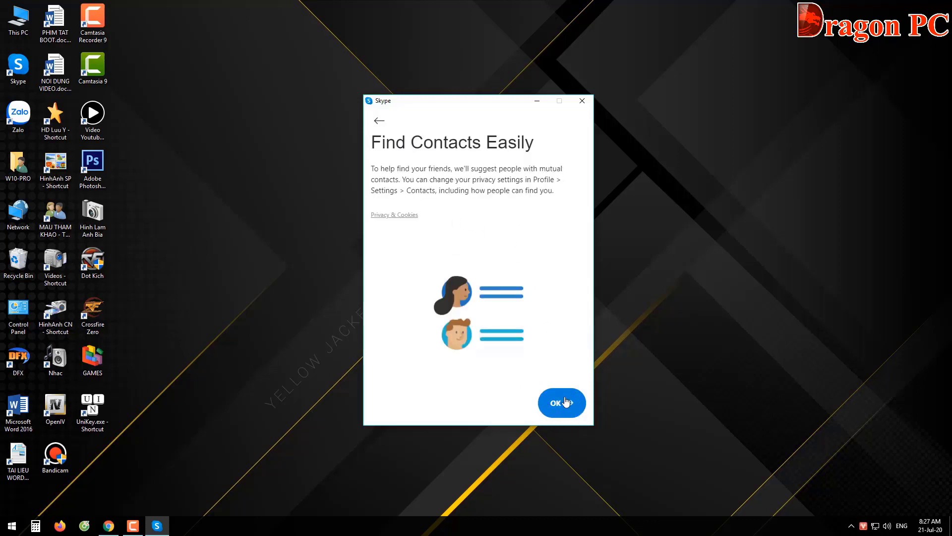
pyautogui.click(561, 404)
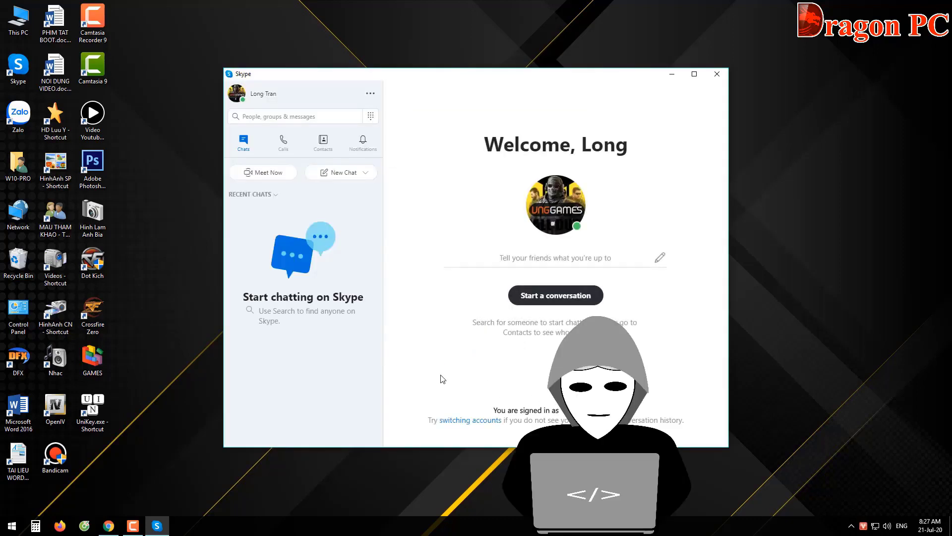
pyautogui.click(286, 117)
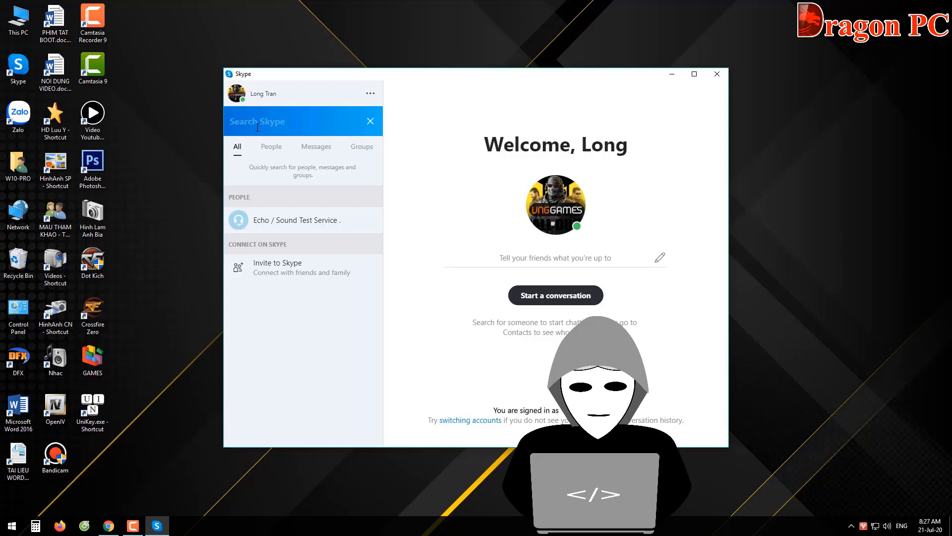
pyautogui.click(370, 122)
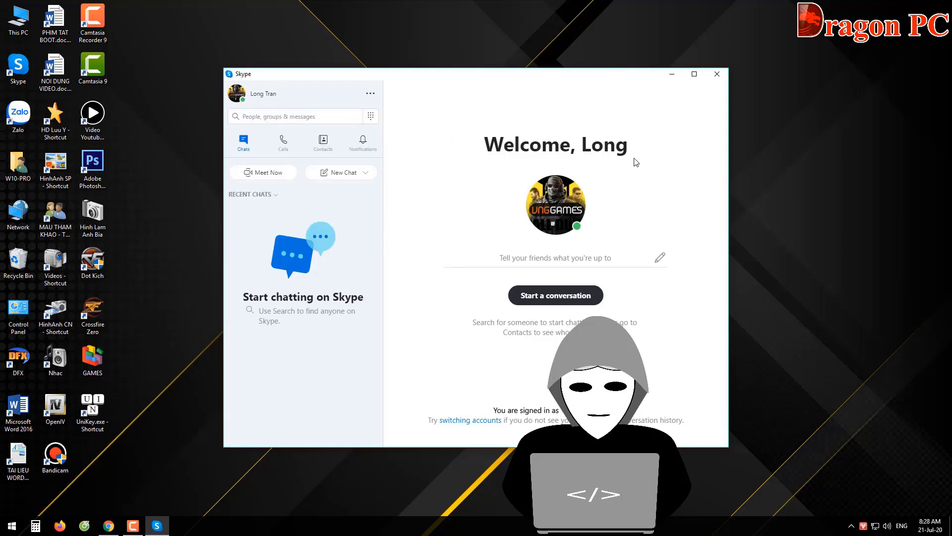